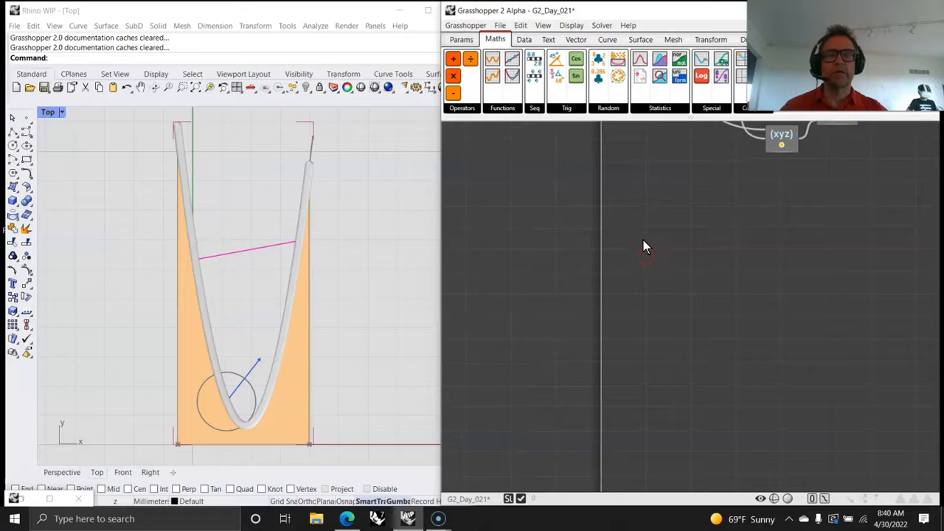
# - Examine the parabola inputs, the Difference Quotient group, the function graph and the boundary surface area components
pyautogui.moveTo(653, 266); pyautogui.dragTo(707, 433, button='right')
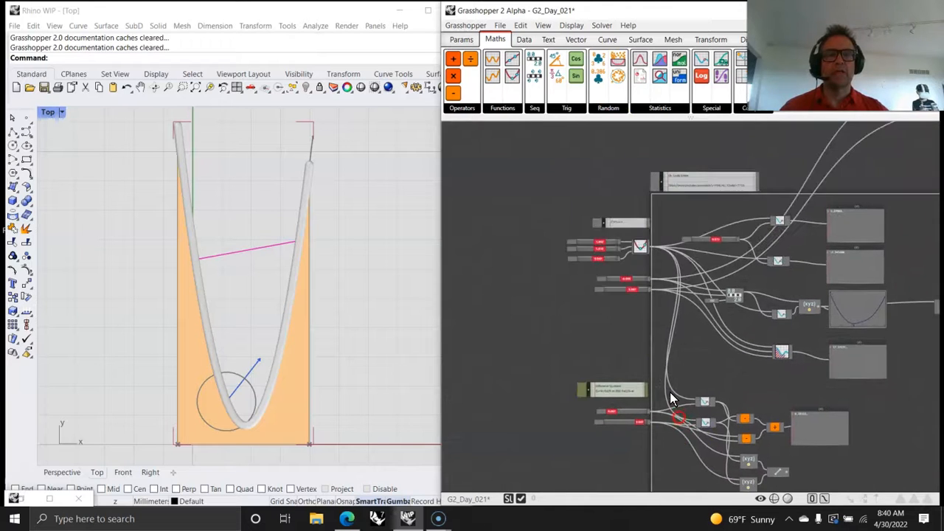
pyautogui.scroll(4, 659, 217)
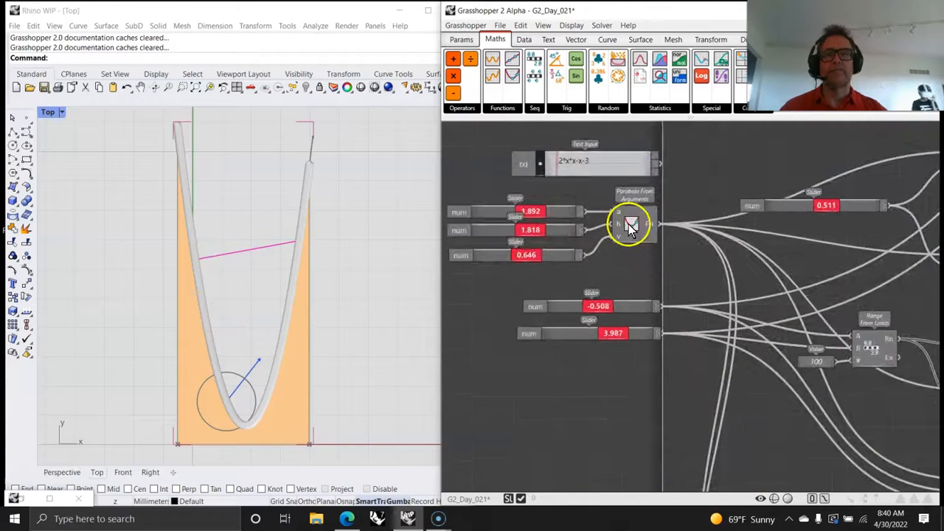
pyautogui.moveTo(629, 281); pyautogui.dragTo(589, 122, button='right')
pyautogui.moveTo(622, 323)
pyautogui.mouseDown(button='right')
pyautogui.moveTo(641, 146)
pyautogui.moveTo(633, 155)
pyautogui.mouseUp(button='right')
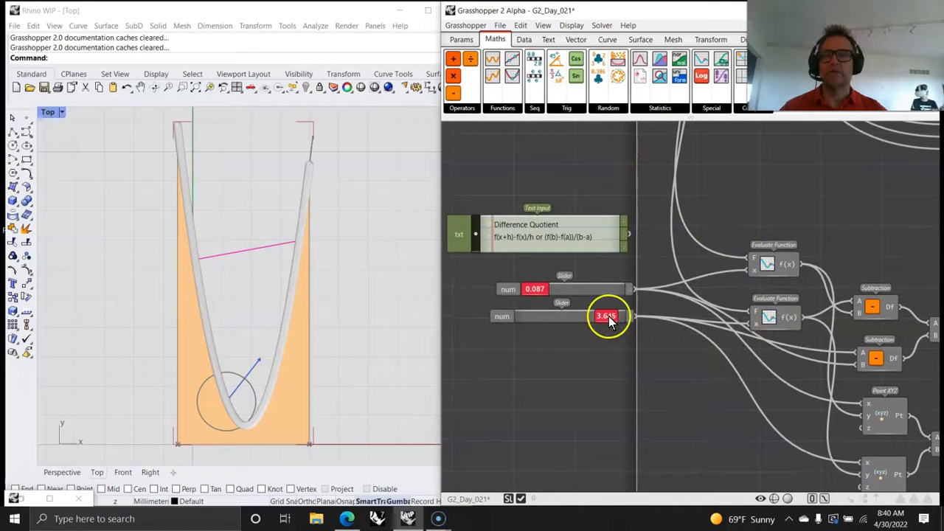
pyautogui.moveTo(706, 208); pyautogui.dragTo(678, 372, button='right')
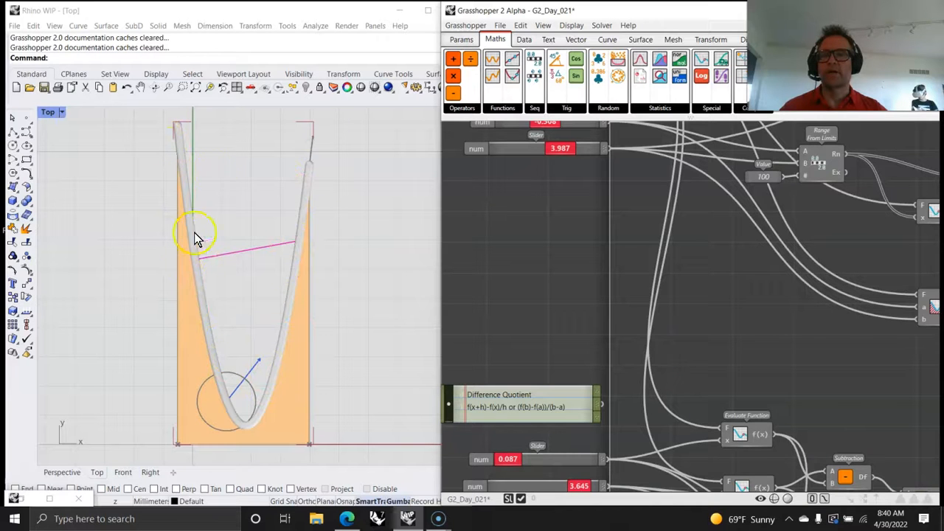
pyautogui.scroll(-6, 653, 310)
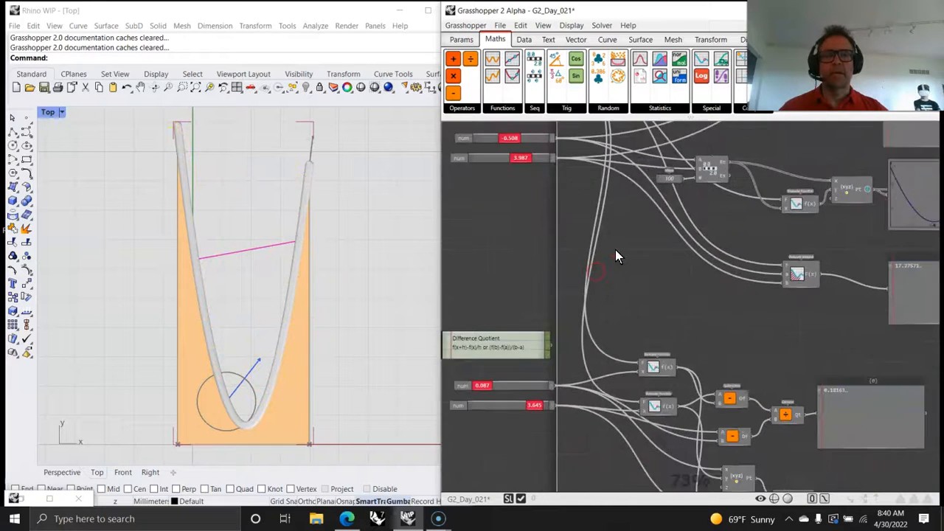
pyautogui.moveTo(639, 280); pyautogui.dragTo(582, 343, button='right')
pyautogui.moveTo(765, 288); pyautogui.dragTo(561, 391, button='right')
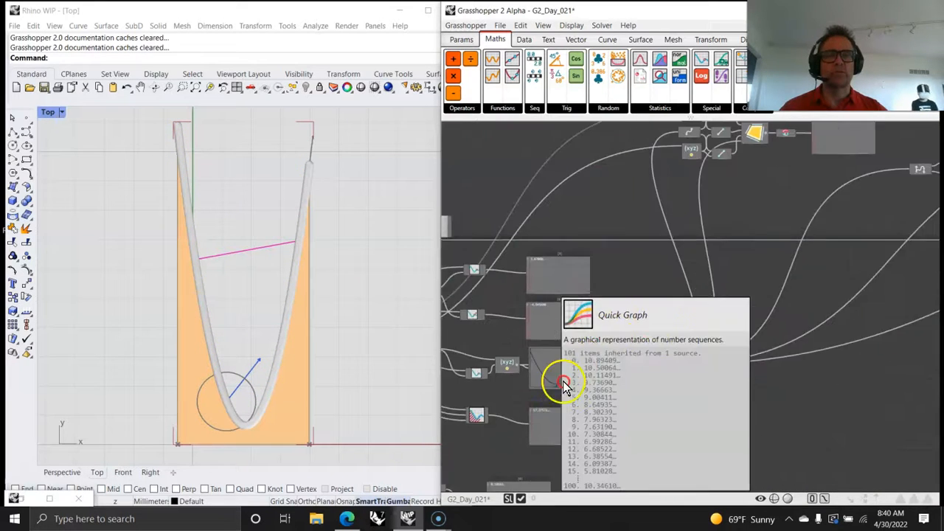
pyautogui.moveTo(650, 253); pyautogui.dragTo(591, 301, button='right')
pyautogui.scroll(5, 603, 244)
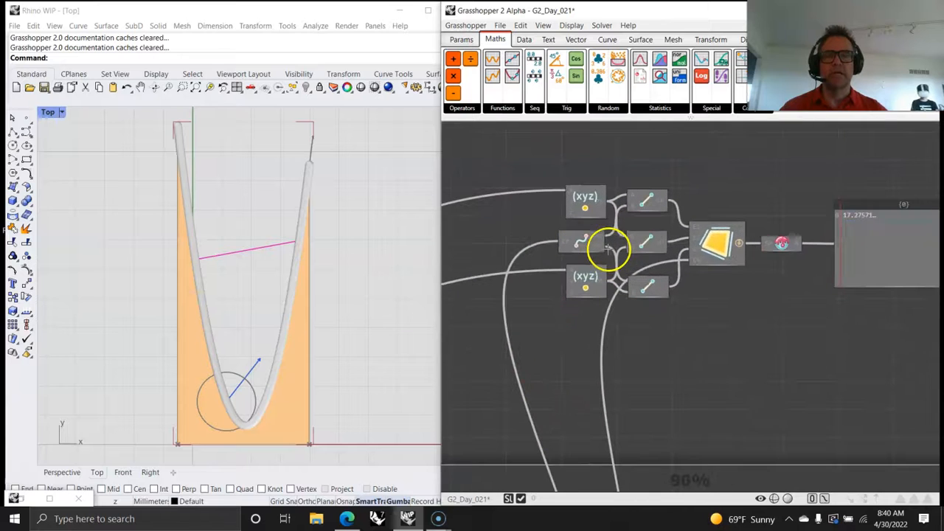
# - Select the Vector component fed by the Tb output of Curve End Tangents to highlight that end tangent
pyautogui.moveTo(784, 348); pyautogui.dragTo(610, 276, button='right')
pyautogui.scroll(-4, 696, 337)
pyautogui.scroll(5, 740, 226)
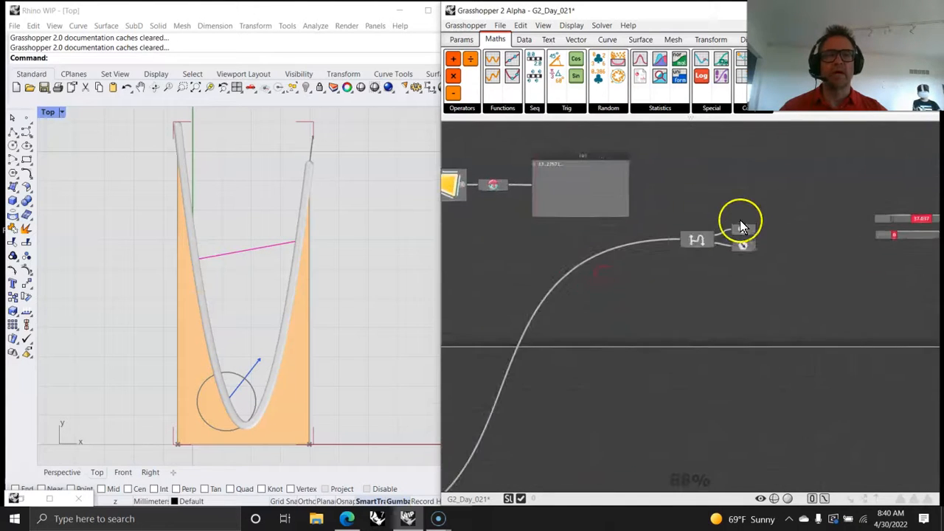
pyautogui.click(753, 248)
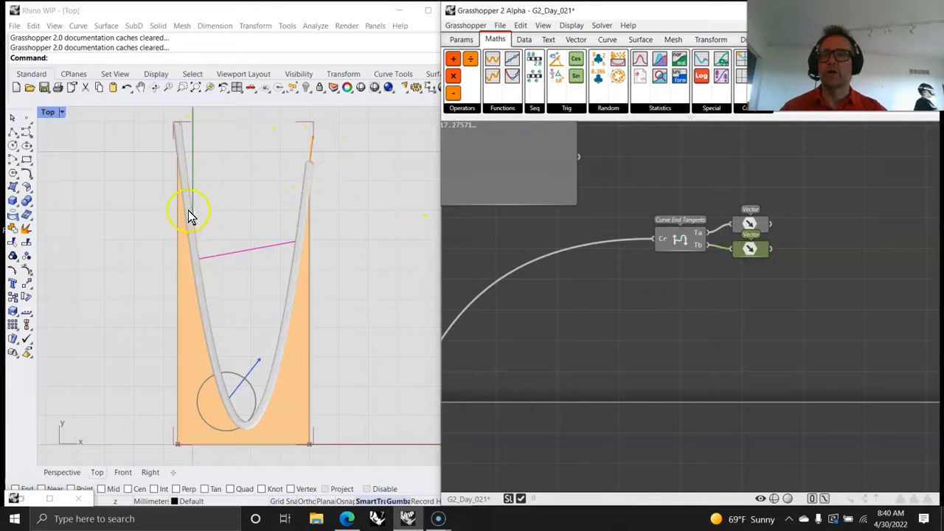
pyautogui.moveTo(763, 334); pyautogui.dragTo(716, 344, button='right')
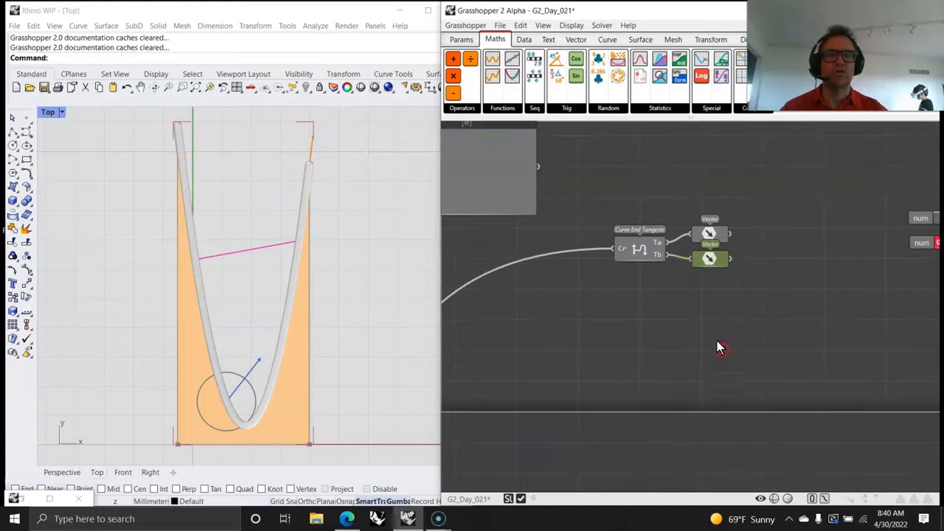
# - Lower the Lc slider of Curve Derivatives to move the derivative point and vector toward the curve's start
pyautogui.moveTo(742, 306); pyautogui.dragTo(605, 337, button='right')
pyautogui.moveTo(696, 295); pyautogui.dragTo(550, 305, button='right')
pyautogui.click(644, 229)
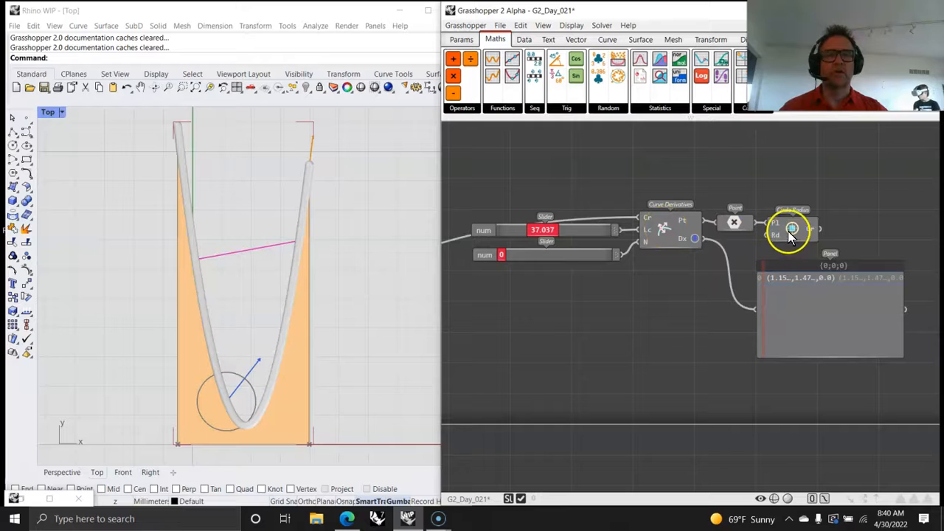
pyautogui.moveTo(548, 239); pyautogui.dragTo(515, 258)
# - Set the upper limit slider of the parabola's range to 3.789 and the v slider of Parabola From Arguments to 1.434
pyautogui.moveTo(460, 337); pyautogui.dragTo(611, 293, button='right')
pyautogui.scroll(-4, 607, 328)
pyautogui.moveTo(537, 375); pyautogui.dragTo(733, 331, button='right')
pyautogui.moveTo(579, 368); pyautogui.dragTo(794, 295, button='right')
pyautogui.moveTo(569, 408); pyautogui.dragTo(800, 303, button='right')
pyautogui.moveTo(556, 293); pyautogui.dragTo(801, 346, button='right')
pyautogui.scroll(5, 586, 307)
pyautogui.moveTo(626, 337)
pyautogui.mouseDown()
pyautogui.moveTo(636, 336)
pyautogui.moveTo(626, 335)
pyautogui.mouseUp()
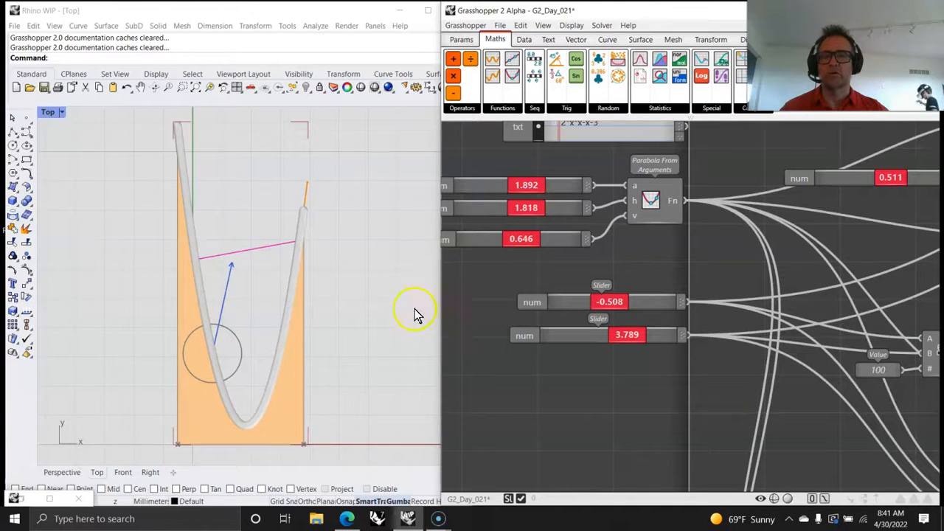
pyautogui.moveTo(414, 313); pyautogui.dragTo(399, 240, button='right')
pyautogui.moveTo(513, 239)
pyautogui.mouseDown()
pyautogui.moveTo(521, 242)
pyautogui.moveTo(497, 244)
pyautogui.moveTo(519, 245)
pyautogui.mouseUp()
# - Cycle the Mesh Pipe's cap preset through its options down to None and return it to Dome
pyautogui.scroll(-2, 626, 307)
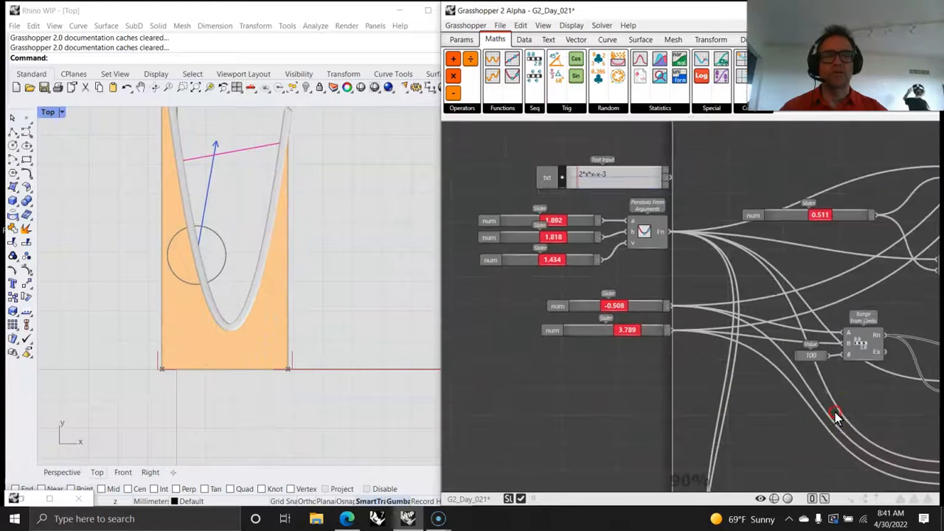
pyautogui.moveTo(835, 412); pyautogui.dragTo(662, 300, button='right')
pyautogui.scroll(-5, 686, 360)
pyautogui.moveTo(859, 342); pyautogui.dragTo(607, 336, button='right')
pyautogui.moveTo(691, 293); pyautogui.dragTo(522, 367, button='right')
pyautogui.moveTo(796, 329); pyautogui.dragTo(595, 336, button='right')
pyautogui.scroll(6, 759, 301)
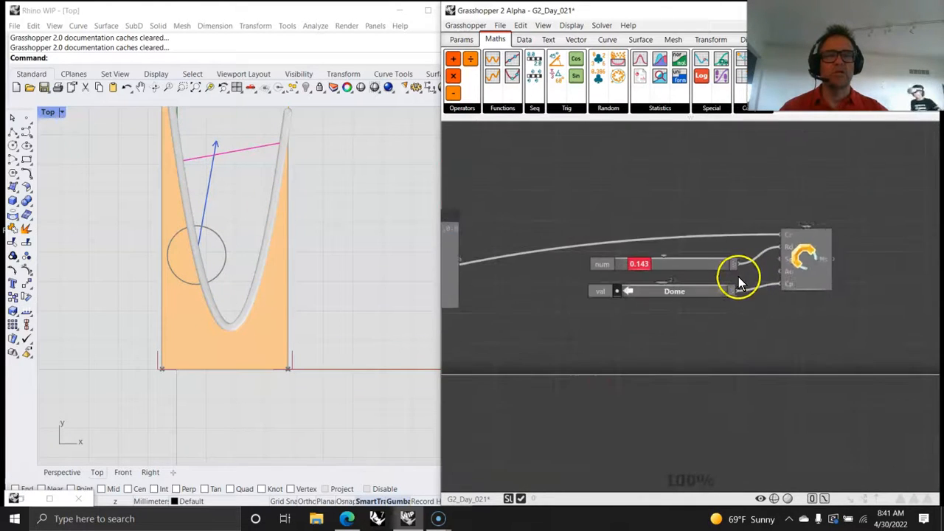
pyautogui.scroll(2, 739, 277)
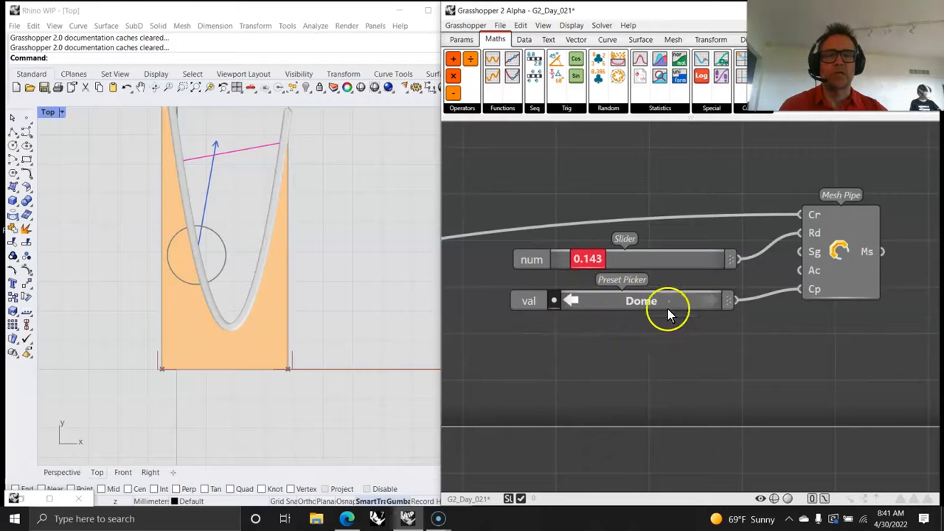
pyautogui.moveTo(816, 294)
pyautogui.click(570, 302)
pyautogui.click(570, 301)
pyautogui.click(570, 301)
pyautogui.click(710, 300)
pyautogui.click(710, 300)
pyautogui.click(710, 301)
pyautogui.click(567, 299)
pyautogui.click(567, 300)
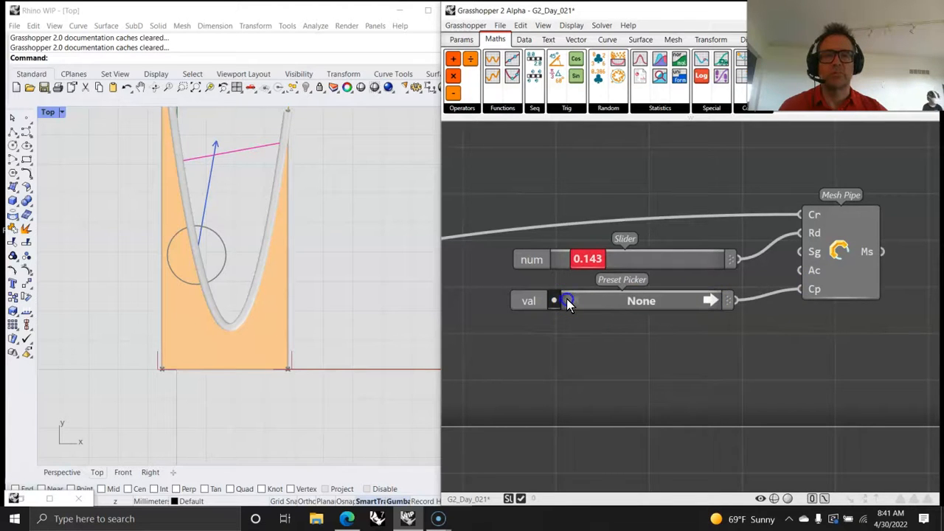
pyautogui.moveTo(568, 398); pyautogui.dragTo(681, 331, button='right')
pyautogui.scroll(-2, 568, 399)
pyautogui.scroll(-2, 568, 399)
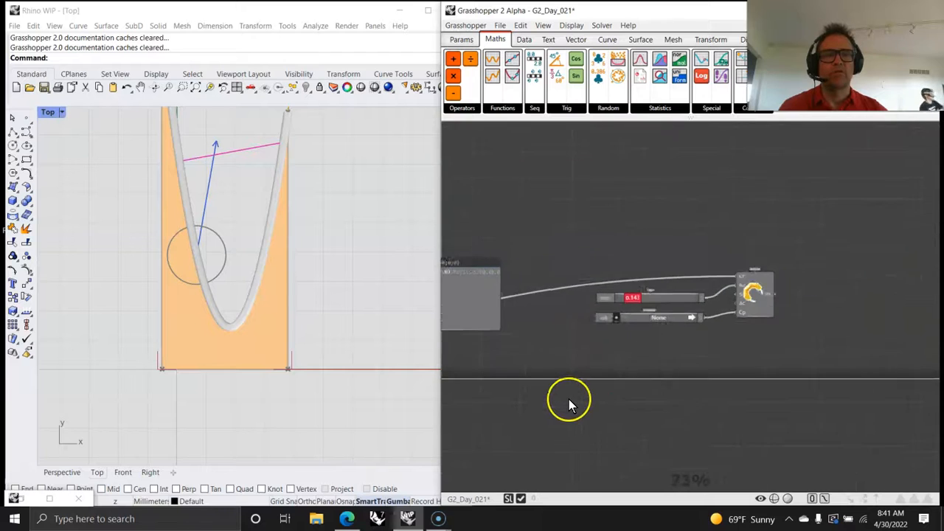
pyautogui.moveTo(569, 399); pyautogui.dragTo(668, 338, button='right')
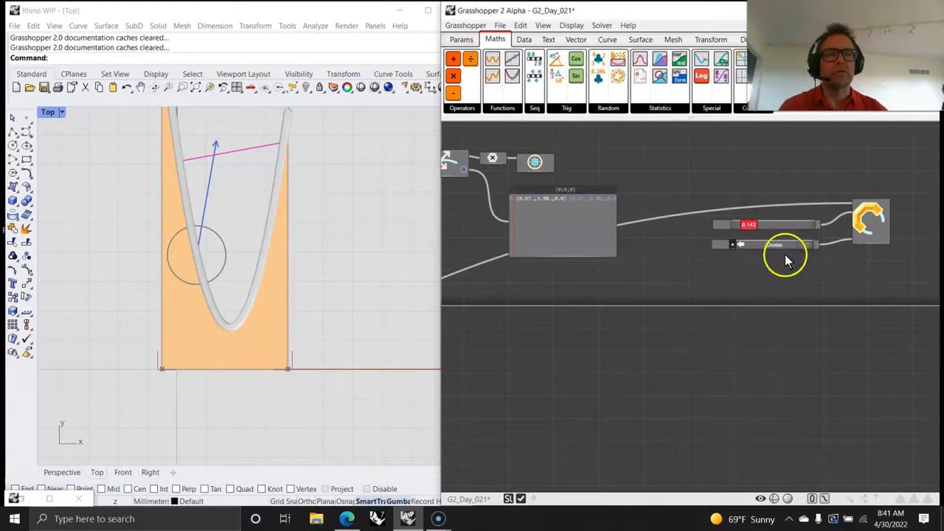
# - Examine the Difference Quotient formula text and its two input sliders alongside the secant line on the parabola
pyautogui.scroll(-1, 643, 297)
pyautogui.moveTo(352, 227); pyautogui.dragTo(328, 262, button='right')
pyautogui.moveTo(239, 225); pyautogui.dragTo(272, 255, button='right')
pyautogui.moveTo(612, 381); pyautogui.dragTo(697, 257, button='right')
pyautogui.scroll(-5, 727, 285)
pyautogui.moveTo(593, 373); pyautogui.dragTo(772, 288, button='right')
pyautogui.moveTo(589, 348); pyautogui.dragTo(767, 338, button='right')
pyautogui.scroll(6, 670, 284)
pyautogui.moveTo(620, 270); pyautogui.dragTo(648, 334, button='right')
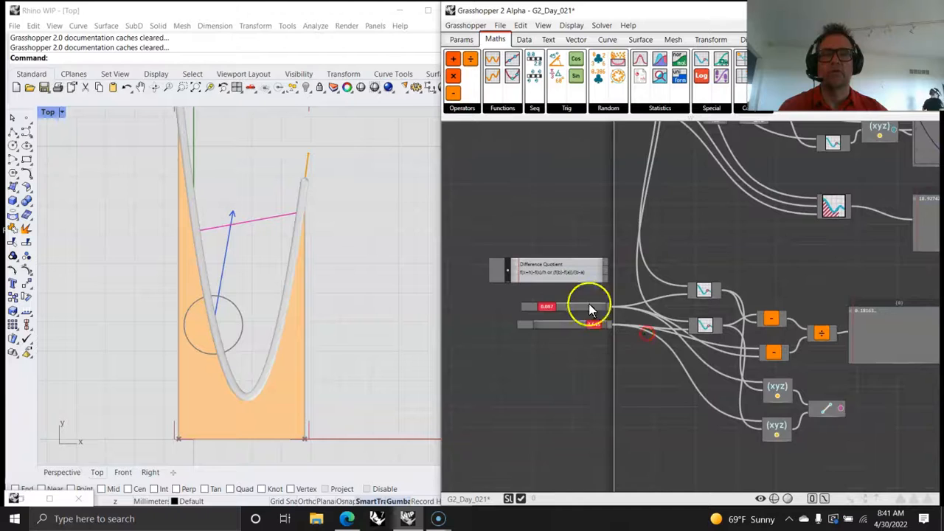
pyautogui.scroll(2, 542, 279)
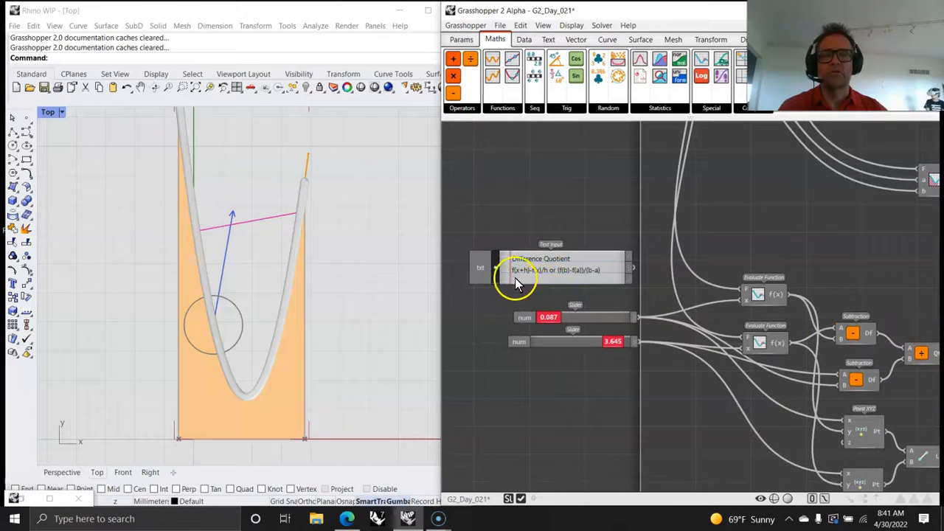
pyautogui.scroll(2, 538, 281)
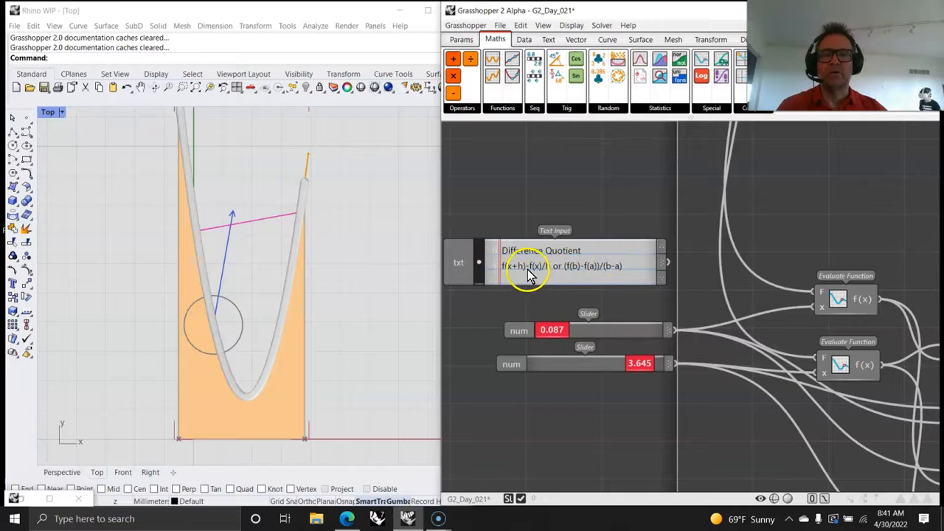
pyautogui.scroll(-1, 649, 384)
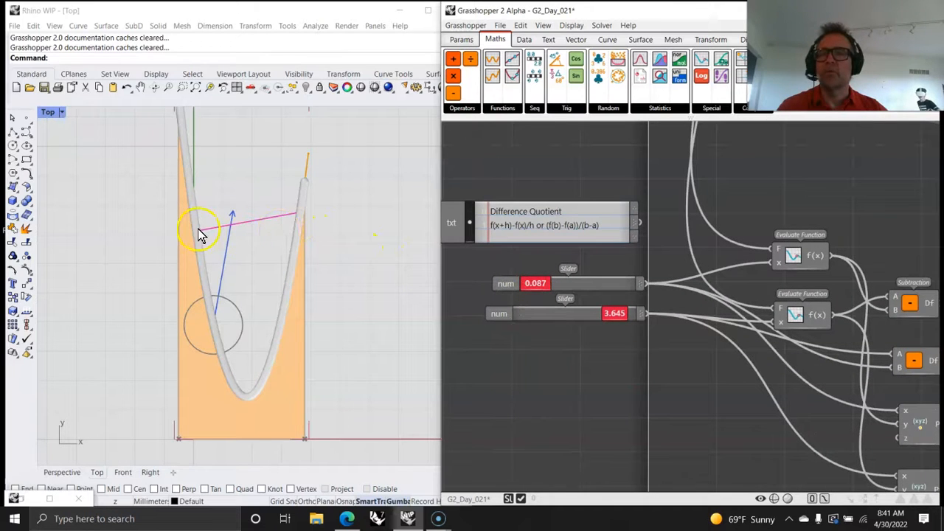
# - Trace the two Difference Quotient sliders through the Evaluate Function, Subtraction, Division, Point XYZ and Line 2 Points components
pyautogui.moveTo(535, 280); pyautogui.dragTo(534, 280)
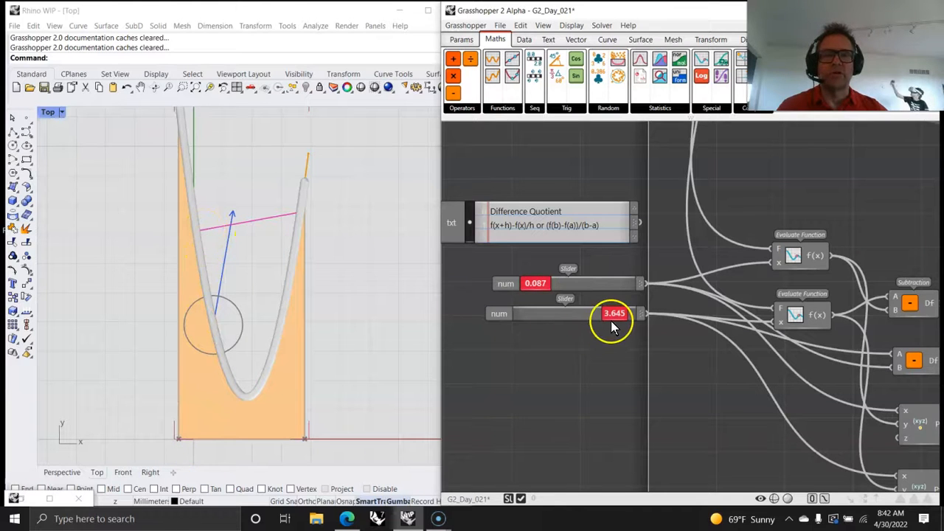
pyautogui.moveTo(599, 313); pyautogui.dragTo(616, 312)
pyautogui.moveTo(819, 450); pyautogui.dragTo(794, 389, button='right')
pyautogui.moveTo(537, 198)
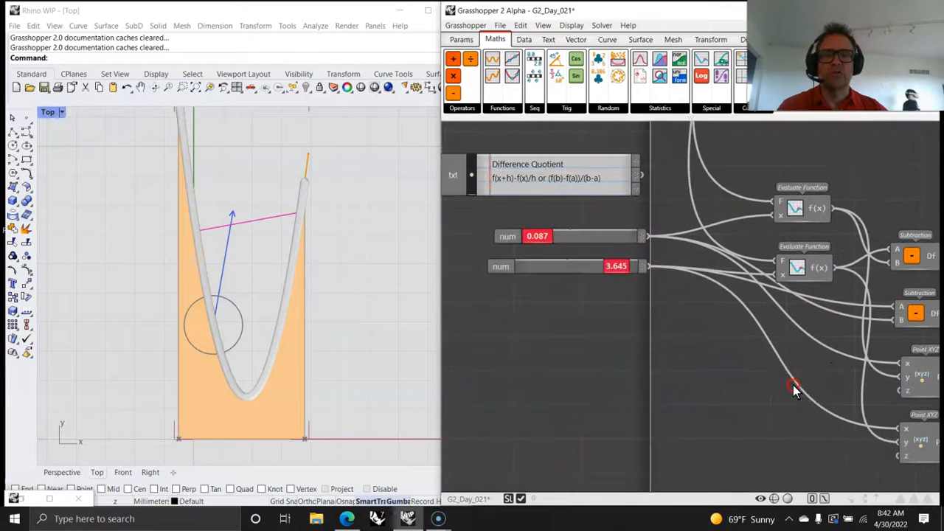
pyautogui.moveTo(620, 332); pyautogui.dragTo(542, 312, button='right')
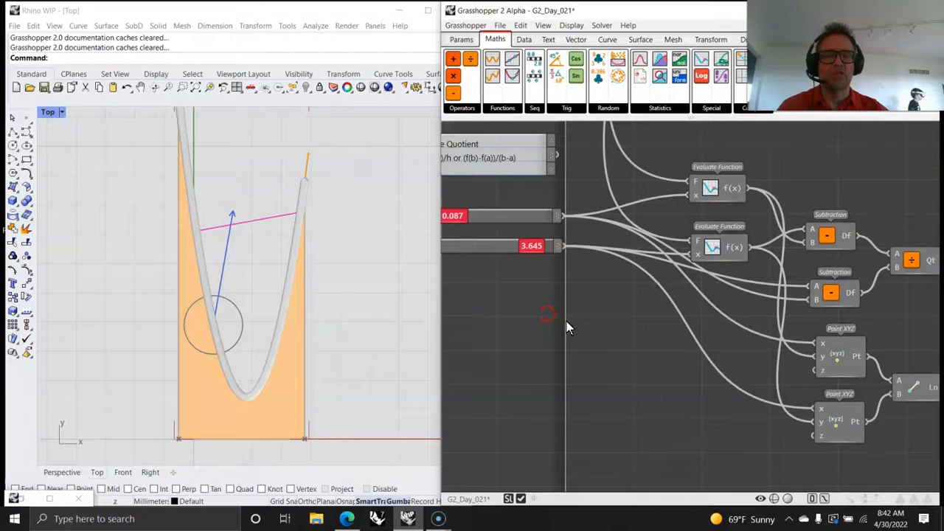
pyautogui.scroll(-3, 577, 321)
pyautogui.moveTo(638, 331); pyautogui.dragTo(588, 313, button='right')
pyautogui.moveTo(491, 296); pyautogui.dragTo(623, 315, button='right')
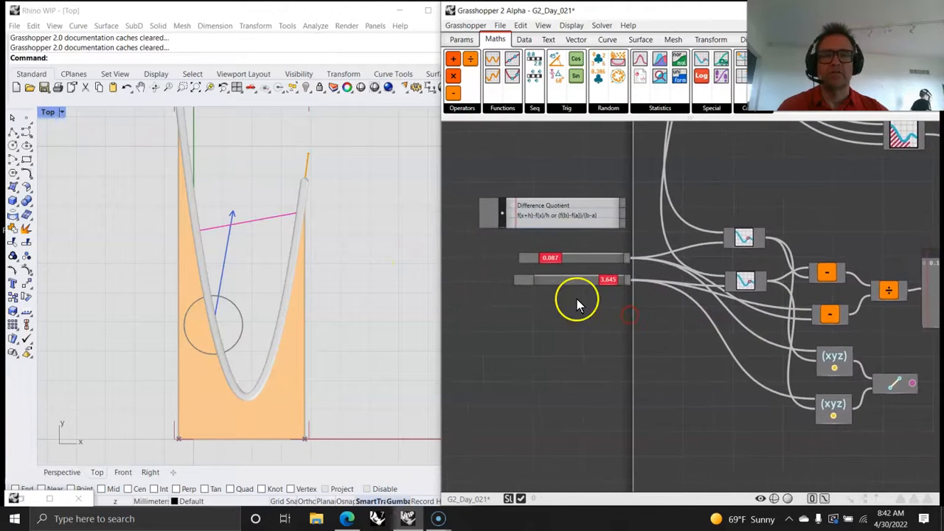
# - Lower the second Difference Quotient slider to 0.000 and check the resulting quotient in its panel
pyautogui.scroll(3, 581, 304)
pyautogui.moveTo(624, 260); pyautogui.dragTo(620, 263)
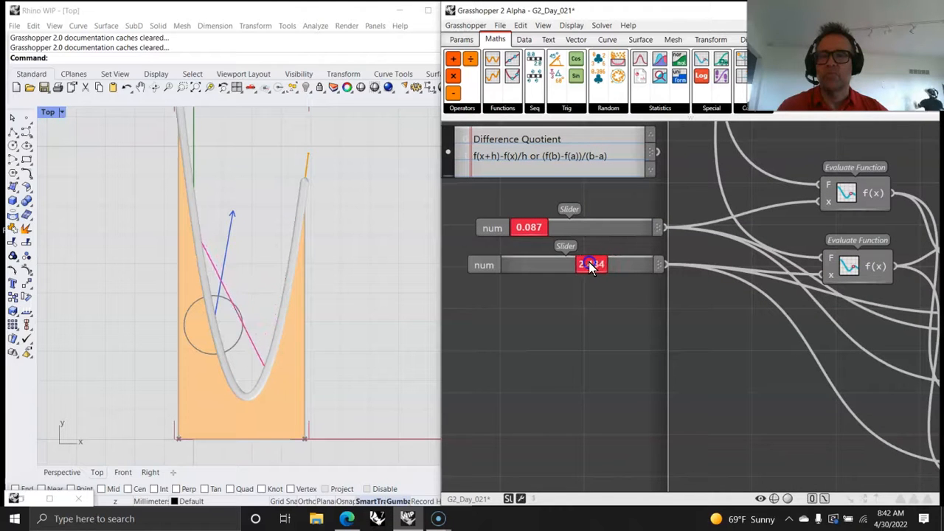
pyautogui.moveTo(582, 264); pyautogui.dragTo(575, 264)
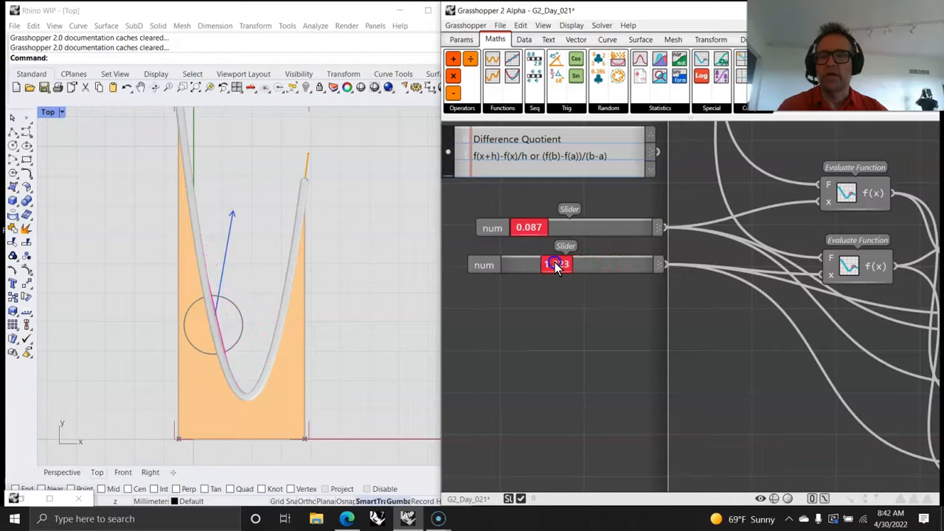
pyautogui.moveTo(746, 448); pyautogui.dragTo(539, 371, button='right')
pyautogui.scroll(-2, 631, 409)
pyautogui.moveTo(807, 400); pyautogui.dragTo(603, 339, button='right')
pyautogui.moveTo(702, 256); pyautogui.dragTo(805, 333, button='right')
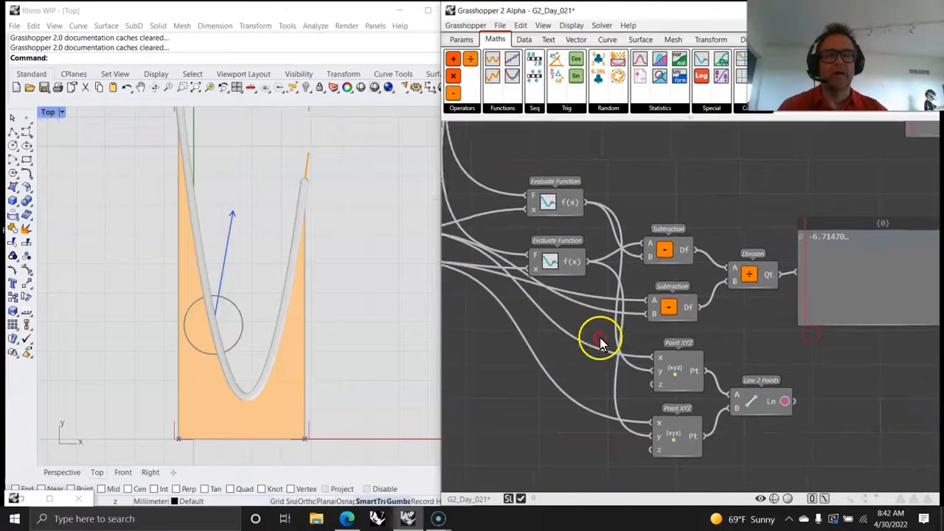
# - Set the second Difference Quotient slider to 3.644 and the first one to 0.202
pyautogui.moveTo(582, 337); pyautogui.dragTo(772, 323, button='right')
pyautogui.moveTo(572, 304); pyautogui.dragTo(638, 312, button='right')
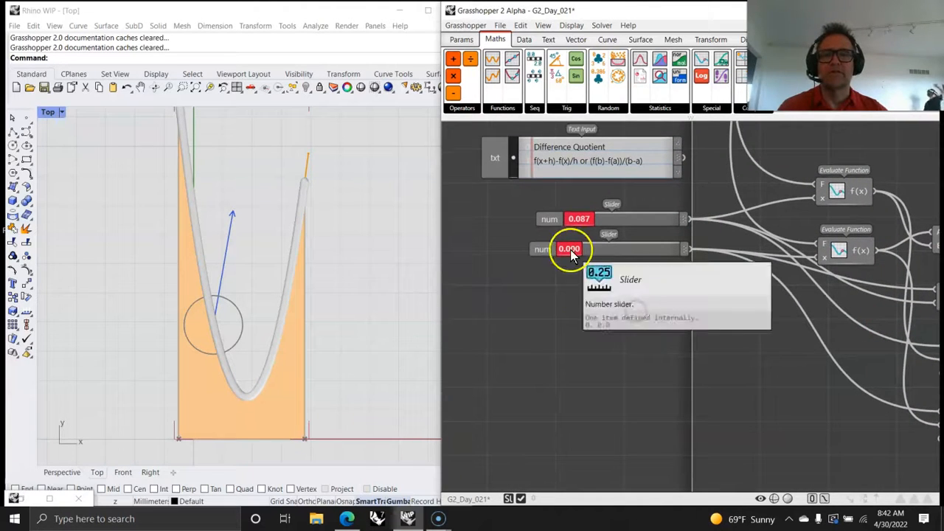
pyautogui.moveTo(595, 250); pyautogui.dragTo(648, 251)
pyautogui.moveTo(572, 220); pyautogui.dragTo(579, 225)
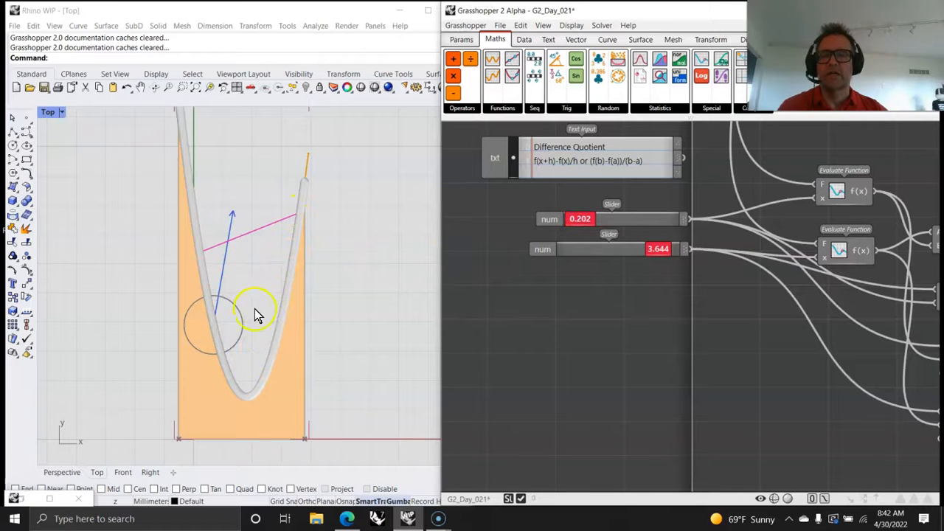
# - Examine the difference quotient panel, the integral result, the function graph and the surface area and end tangent components
pyautogui.moveTo(722, 313); pyautogui.dragTo(557, 337, button='right')
pyautogui.scroll(-4, 645, 334)
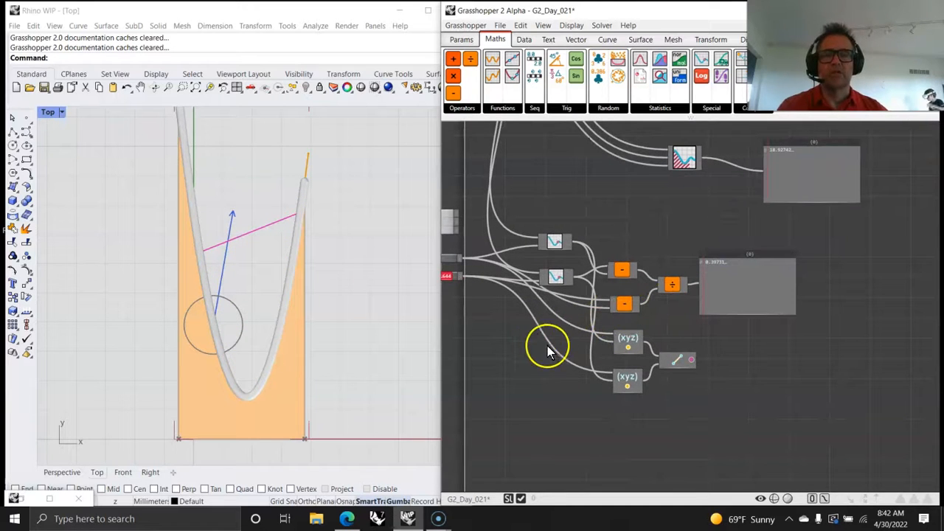
pyautogui.moveTo(602, 293); pyautogui.dragTo(676, 397, button='right')
pyautogui.scroll(-3, 768, 321)
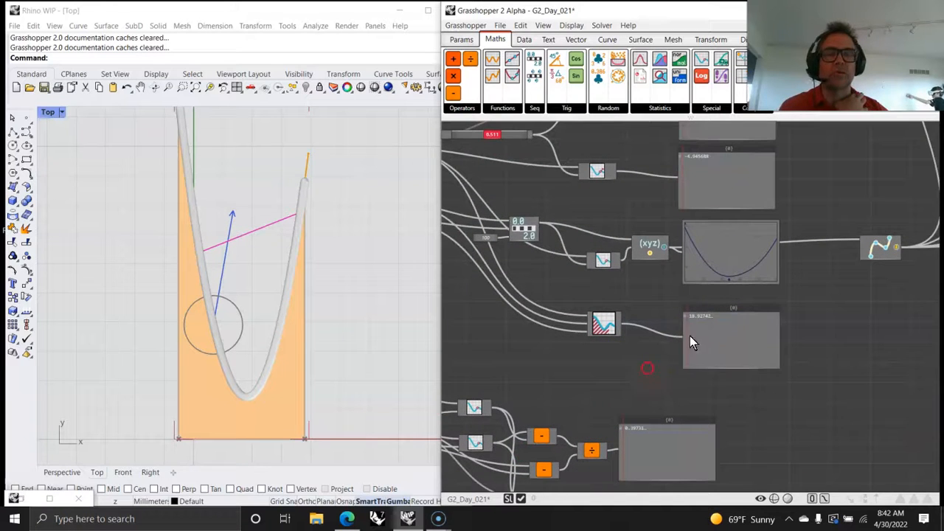
pyautogui.scroll(-1, 664, 361)
pyautogui.moveTo(632, 402); pyautogui.dragTo(784, 280, button='right')
pyautogui.scroll(2, 645, 341)
pyautogui.moveTo(719, 380); pyautogui.dragTo(698, 310, button='right')
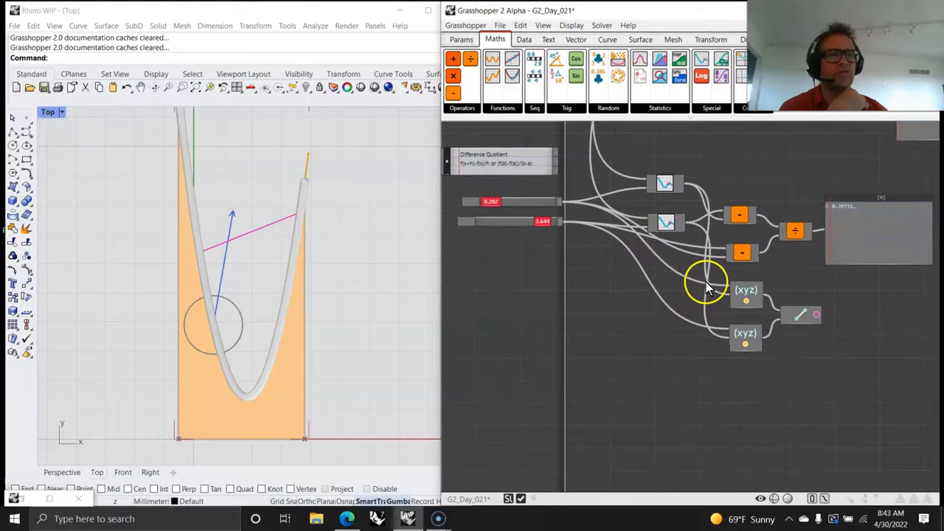
pyautogui.scroll(-3, 693, 297)
pyautogui.moveTo(721, 279); pyautogui.dragTo(540, 394, button='right')
pyautogui.scroll(-2, 638, 401)
pyautogui.moveTo(786, 322); pyautogui.dragTo(683, 325, button='right')
pyautogui.scroll(2, 517, 248)
pyautogui.scroll(3, 532, 230)
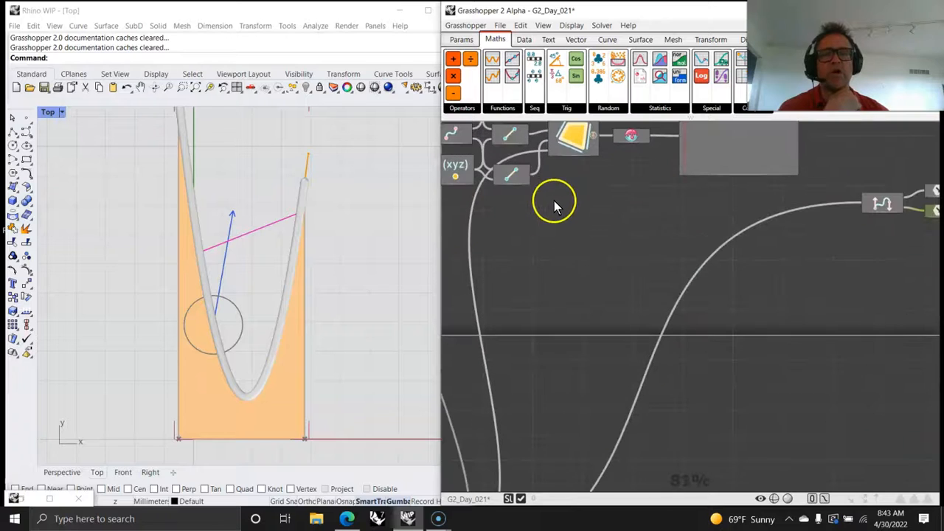
# - Open the help page of the Surface From Edges component and collapse the Specifications and Glossary sections of the documentation tree
pyautogui.rightClick(570, 144)
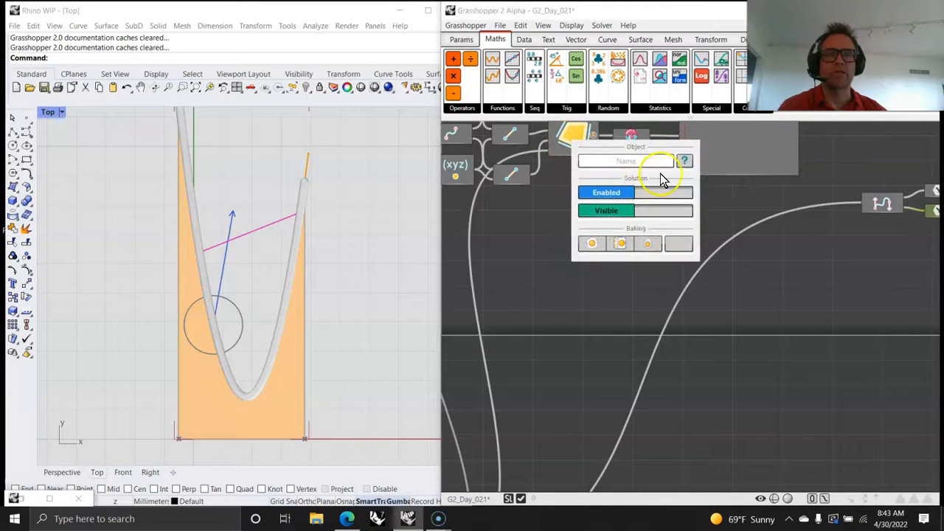
pyautogui.click(690, 160)
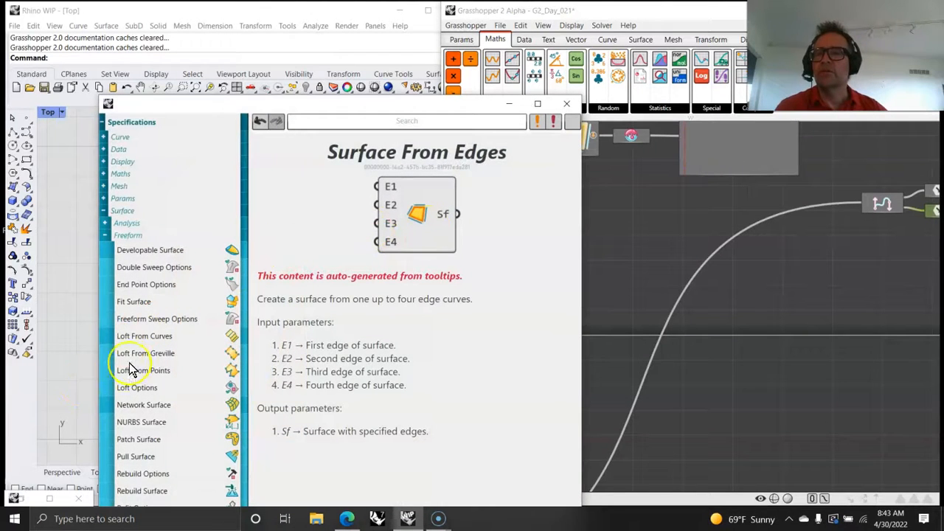
pyautogui.click(106, 235)
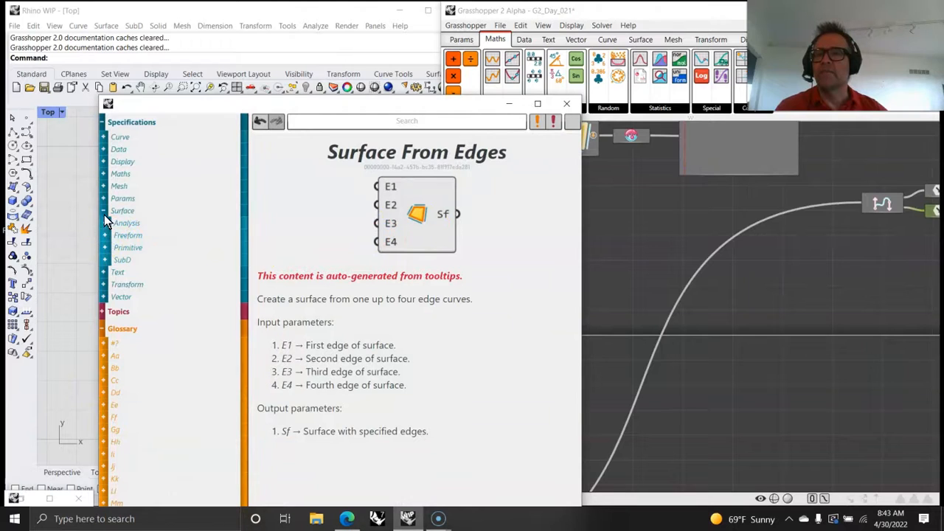
pyautogui.click(103, 212)
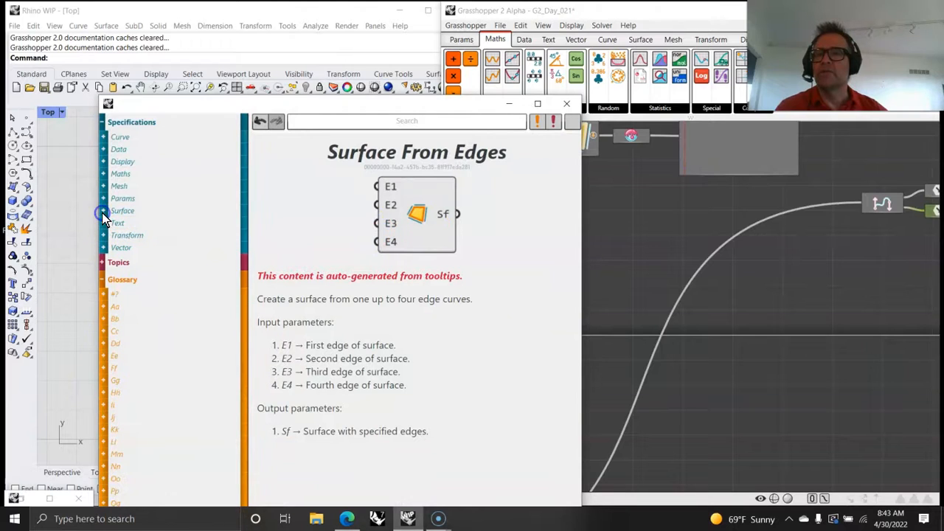
pyautogui.click(104, 122)
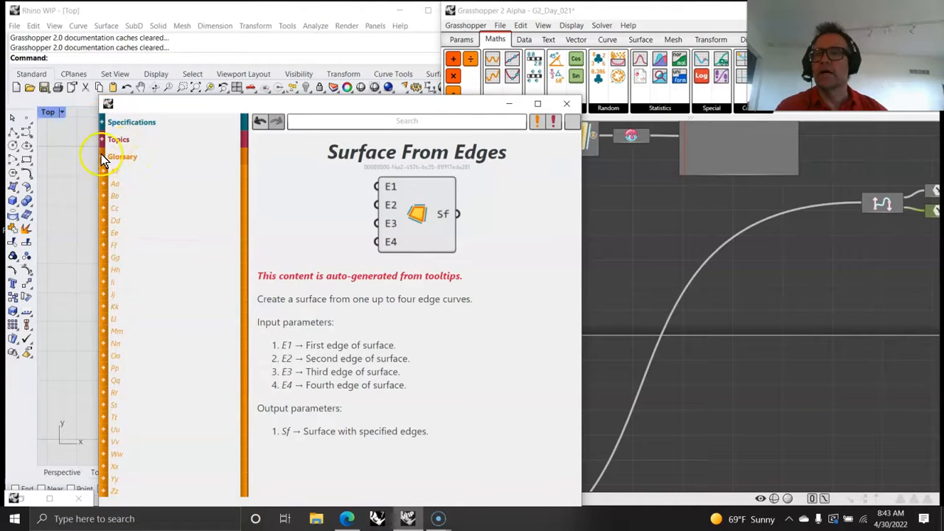
pyautogui.click(103, 157)
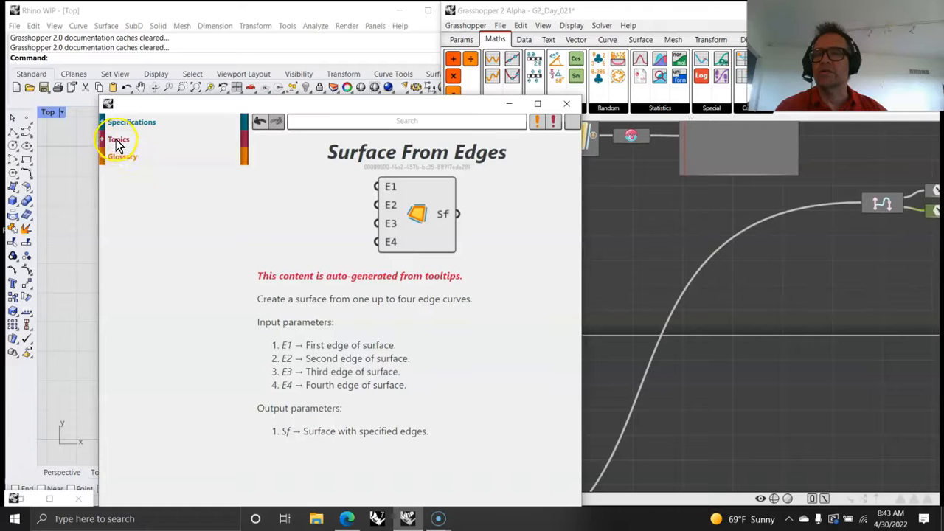
# - Check the Theory topics, and read the Bending Points page among the Curve Analysis specifications before closing the documentation
pyautogui.click(116, 142)
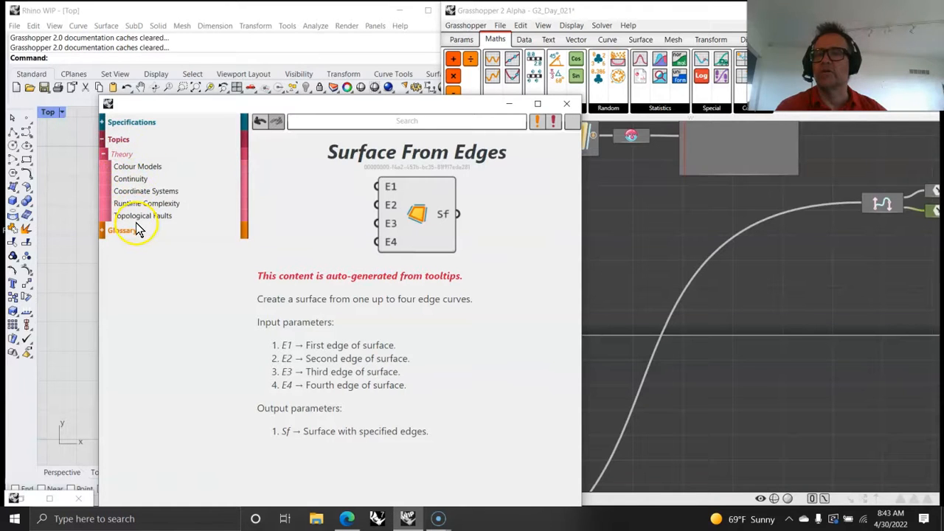
pyautogui.click(103, 140)
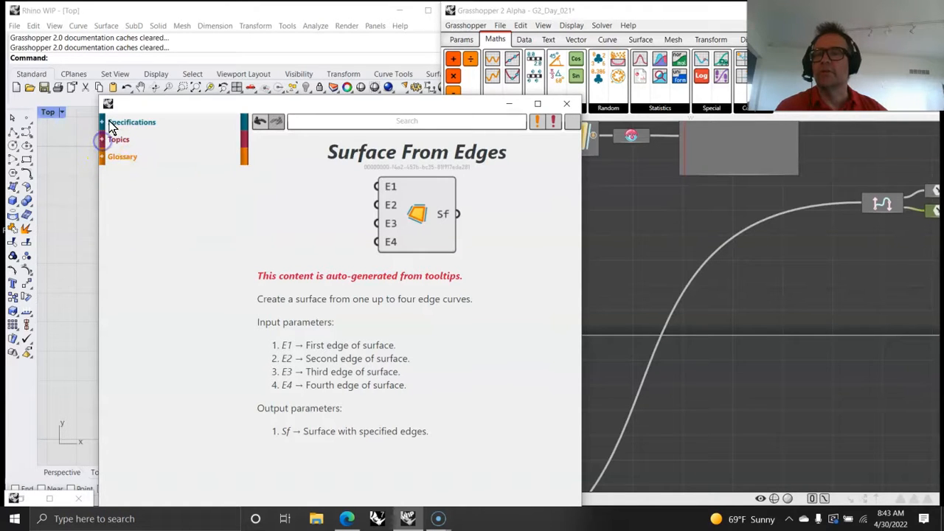
pyautogui.click(102, 121)
pyautogui.click(116, 139)
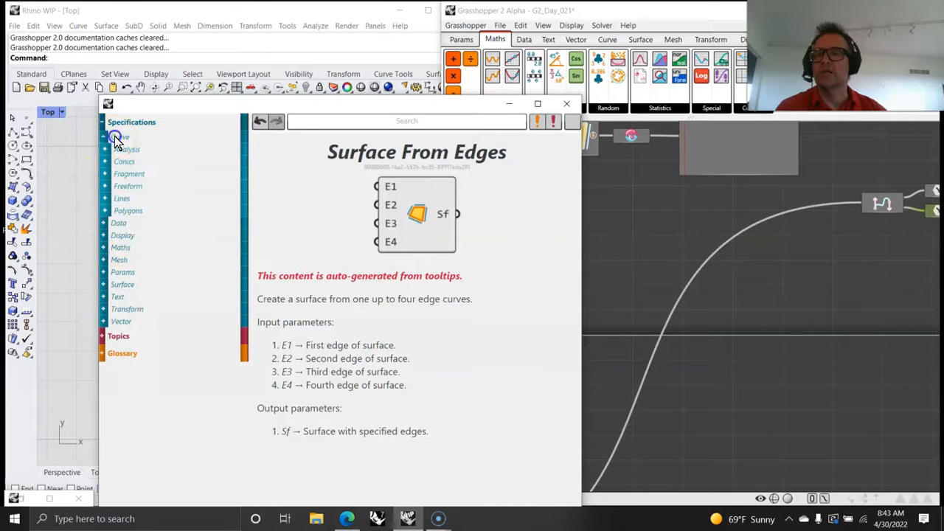
pyautogui.click(124, 152)
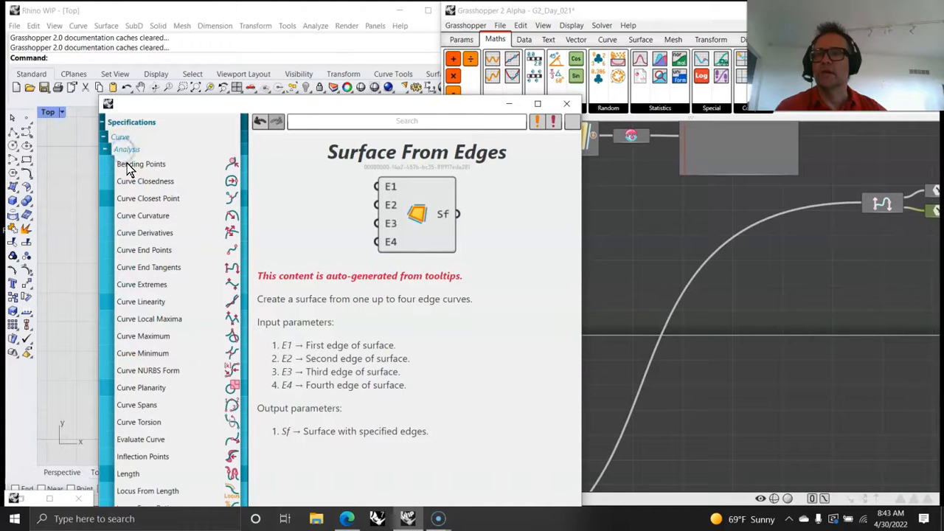
pyautogui.click(128, 165)
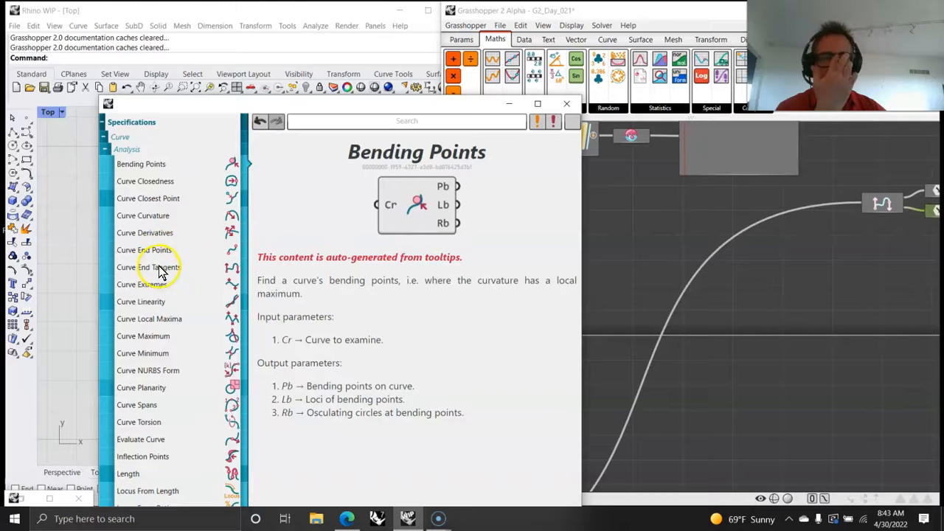
pyautogui.scroll(-4, 148, 294)
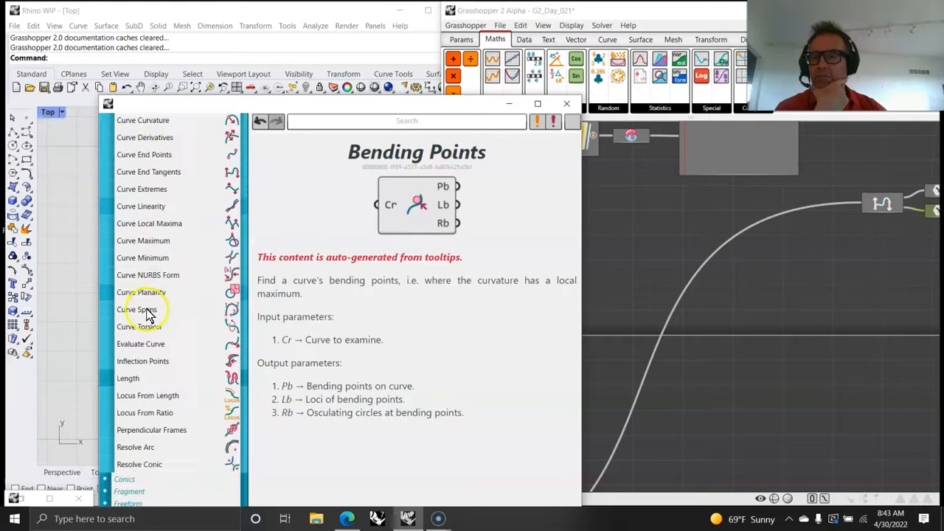
pyautogui.scroll(5, 144, 310)
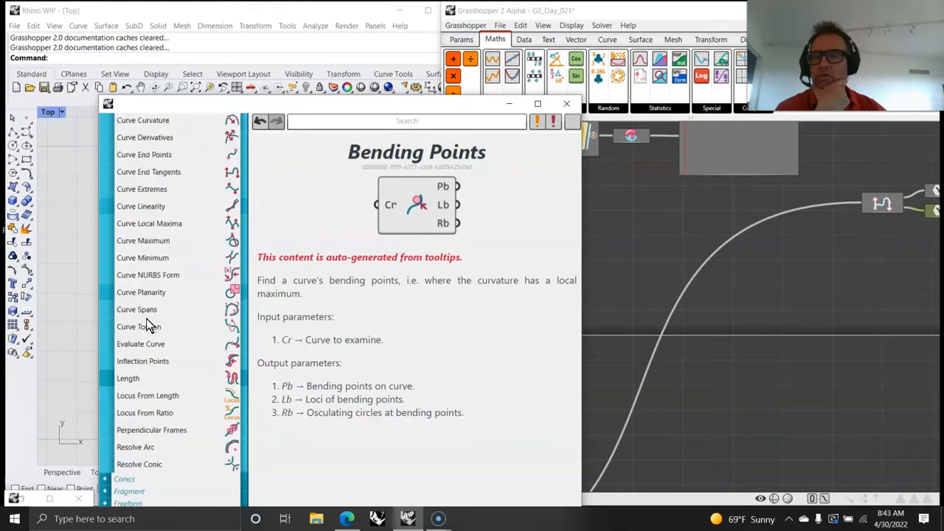
pyautogui.click(566, 103)
# - Examine the Difference Quotient sliders with their Evaluate Function components, and the Curve Derivatives component with its inputs and panel
pyautogui.scroll(-3, 735, 306)
pyautogui.moveTo(601, 384); pyautogui.dragTo(827, 242, button='right')
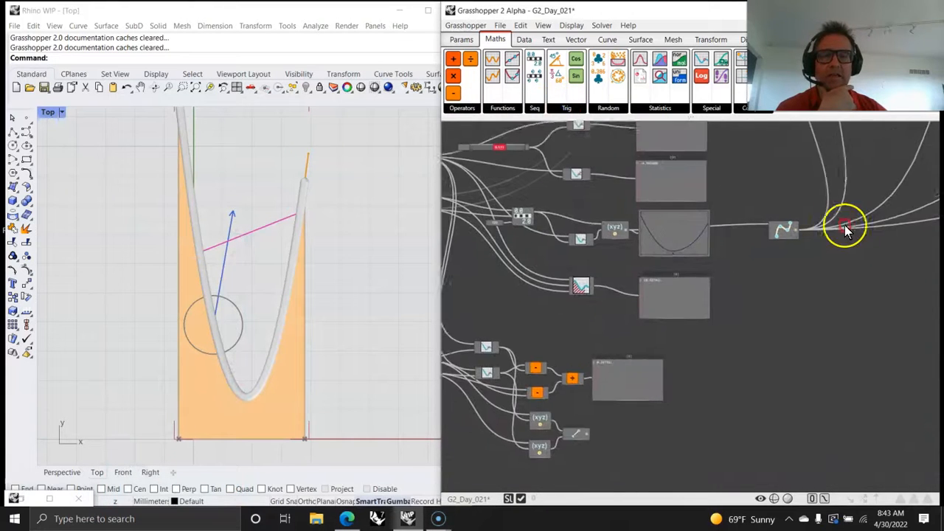
pyautogui.moveTo(604, 431); pyautogui.dragTo(727, 284, button='right')
pyautogui.scroll(4, 669, 289)
pyautogui.moveTo(638, 247); pyautogui.dragTo(825, 375, button='right')
pyautogui.scroll(2, 723, 300)
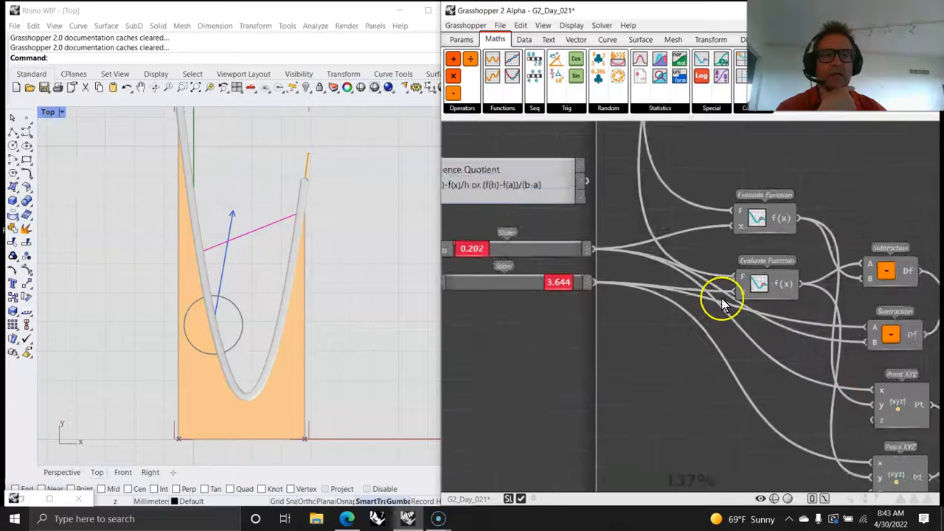
pyautogui.scroll(-4, 752, 303)
pyautogui.moveTo(833, 285); pyautogui.dragTo(678, 330, button='right')
pyautogui.scroll(-4, 718, 305)
pyautogui.moveTo(834, 229); pyautogui.dragTo(625, 340, button='right')
pyautogui.moveTo(774, 288); pyautogui.dragTo(586, 273, button='right')
pyautogui.moveTo(739, 286); pyautogui.dragTo(818, 317, button='right')
pyautogui.scroll(6, 714, 271)
pyautogui.scroll(3, 683, 288)
pyautogui.moveTo(548, 307); pyautogui.dragTo(852, 292, button='right')
pyautogui.scroll(-3, 689, 305)
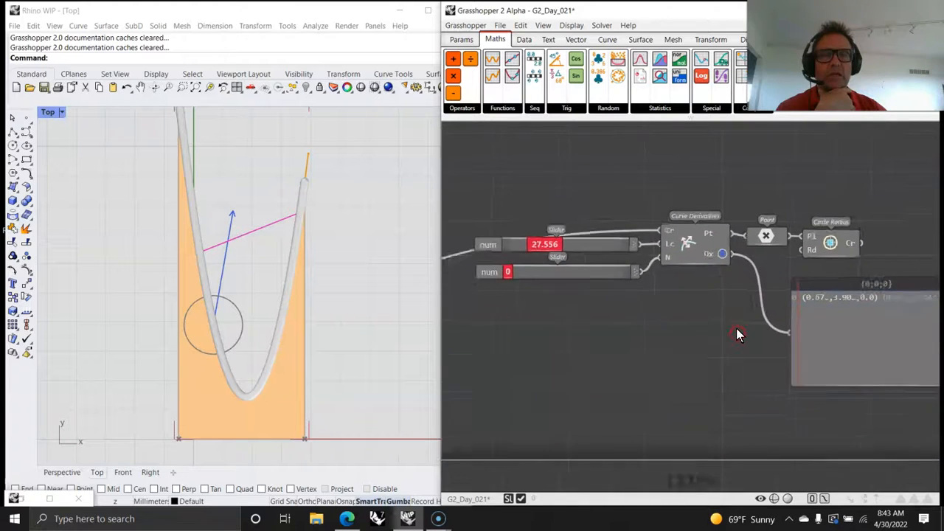
pyautogui.scroll(-2, 740, 338)
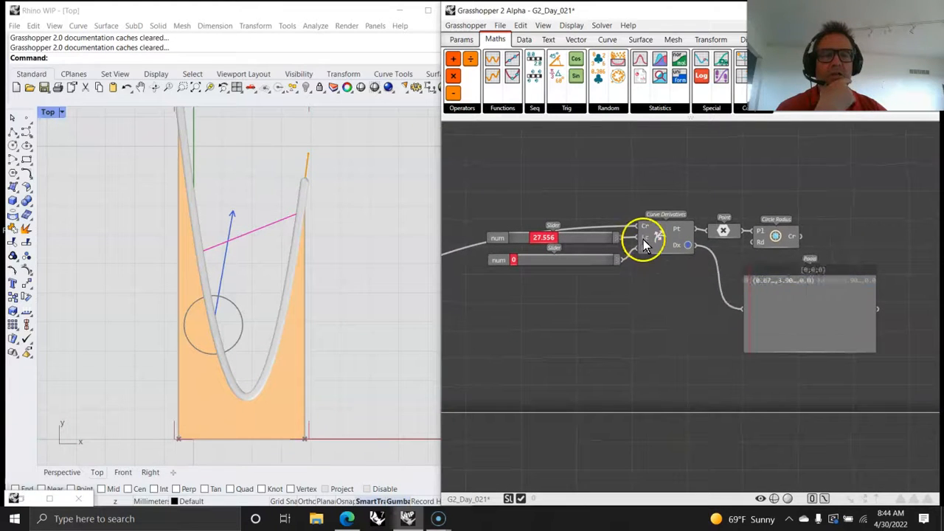
# - Test the Curve Derivatives Lc slider at 0.000 and set it to 25.644 to move the circle and tangent vector along the parabola
pyautogui.moveTo(644, 244)
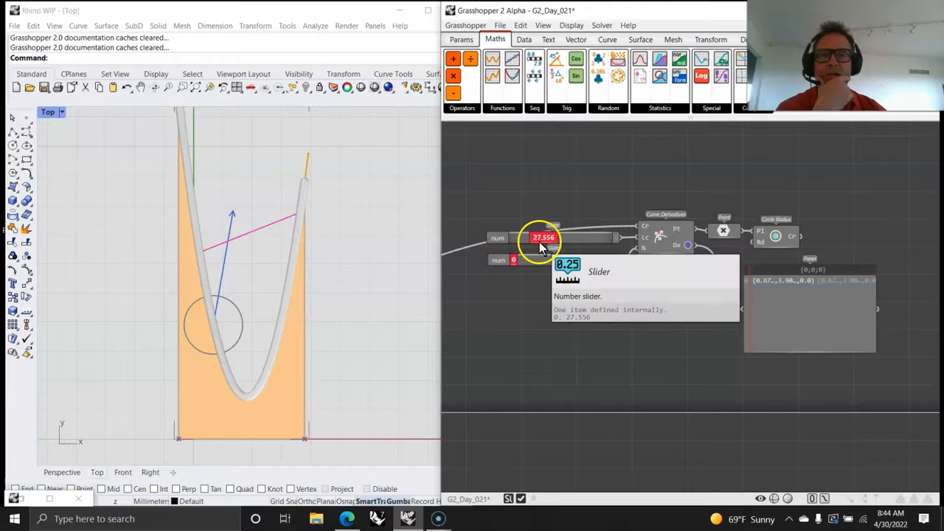
pyautogui.moveTo(540, 240); pyautogui.dragTo(510, 236)
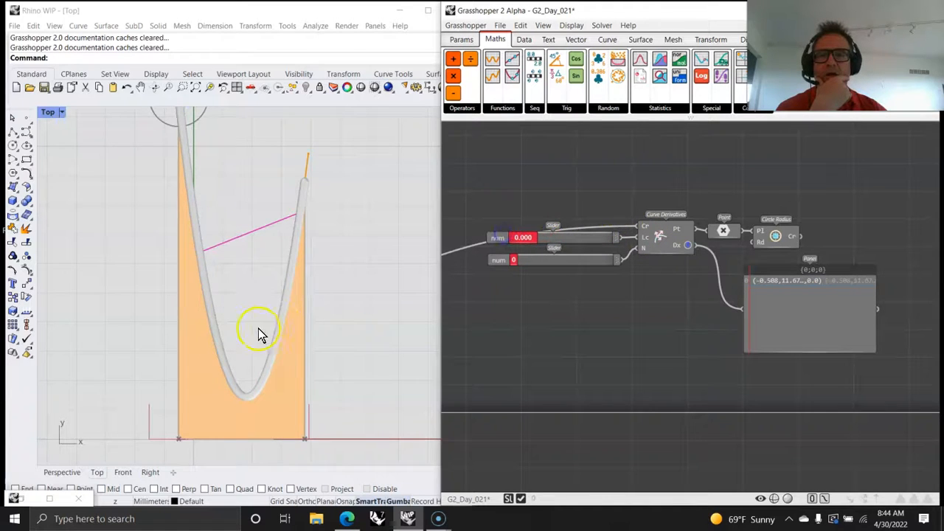
pyautogui.scroll(-5, 266, 339)
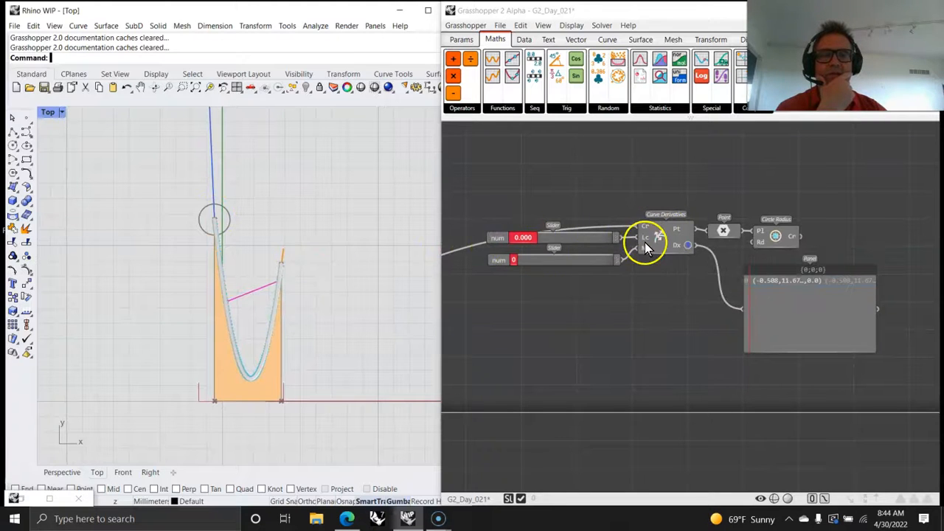
pyautogui.moveTo(523, 236); pyautogui.dragTo(543, 243)
pyautogui.click(525, 262)
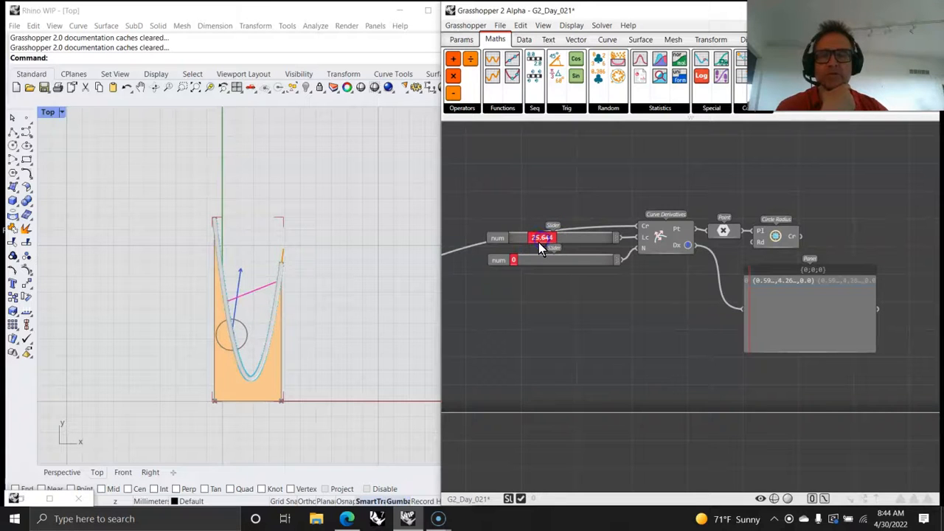
# - Save the G2_Day_021 definition under its existing file name
pyautogui.scroll(4, 284, 380)
pyautogui.moveTo(519, 362); pyautogui.dragTo(804, 292, button='right')
pyautogui.scroll(-6, 663, 331)
pyautogui.scroll(5, 666, 301)
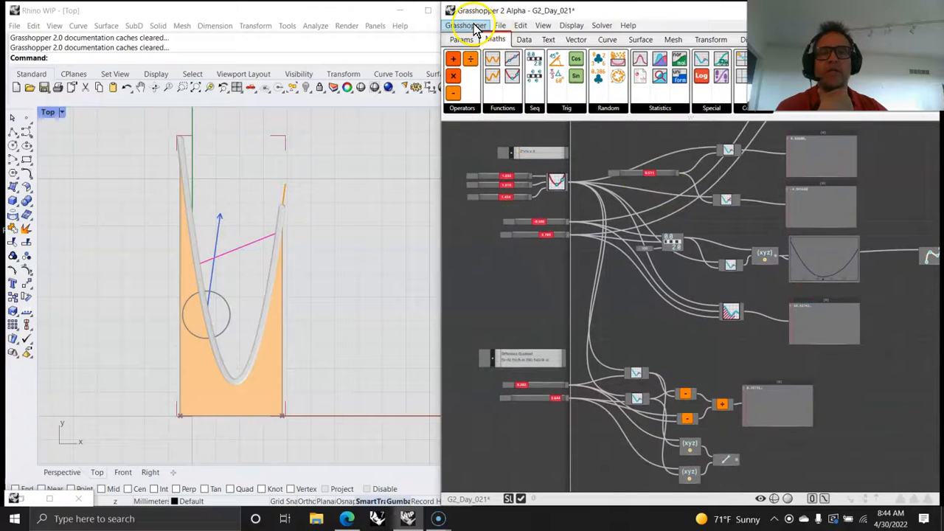
pyautogui.click(501, 26)
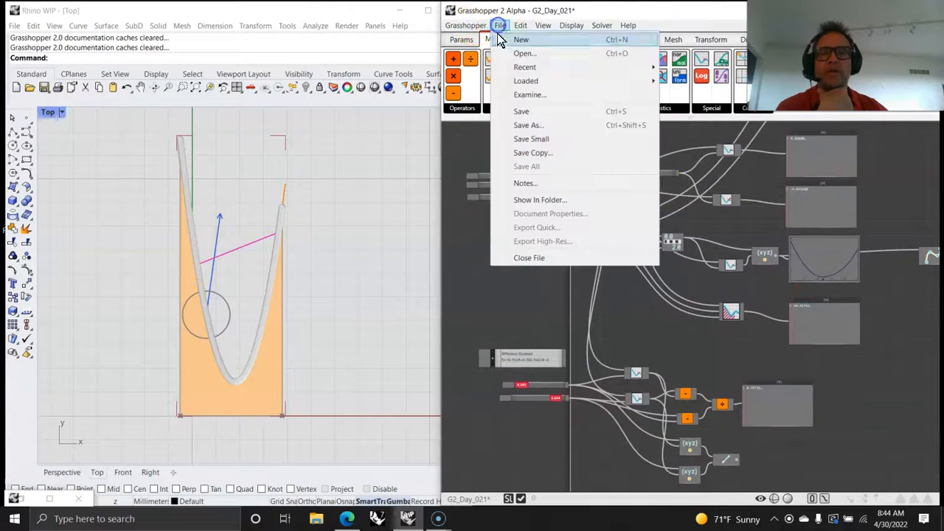
pyautogui.click(523, 111)
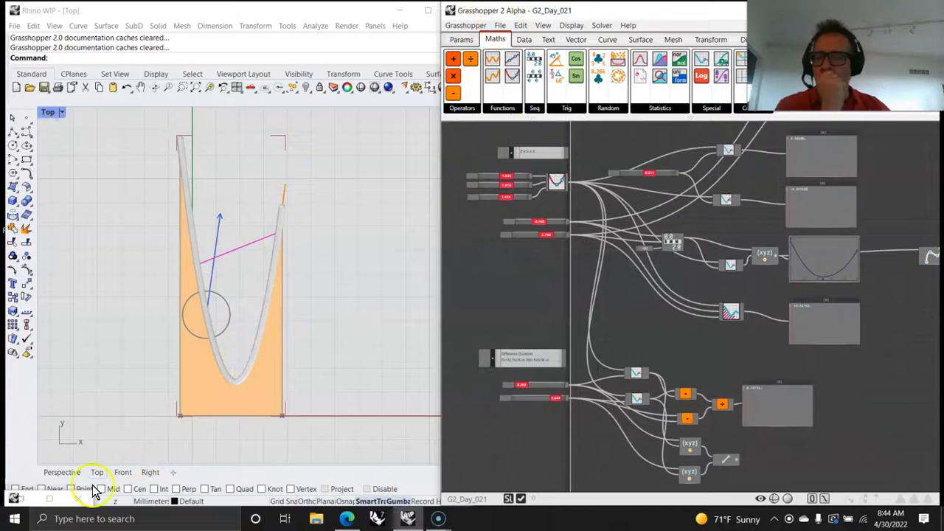